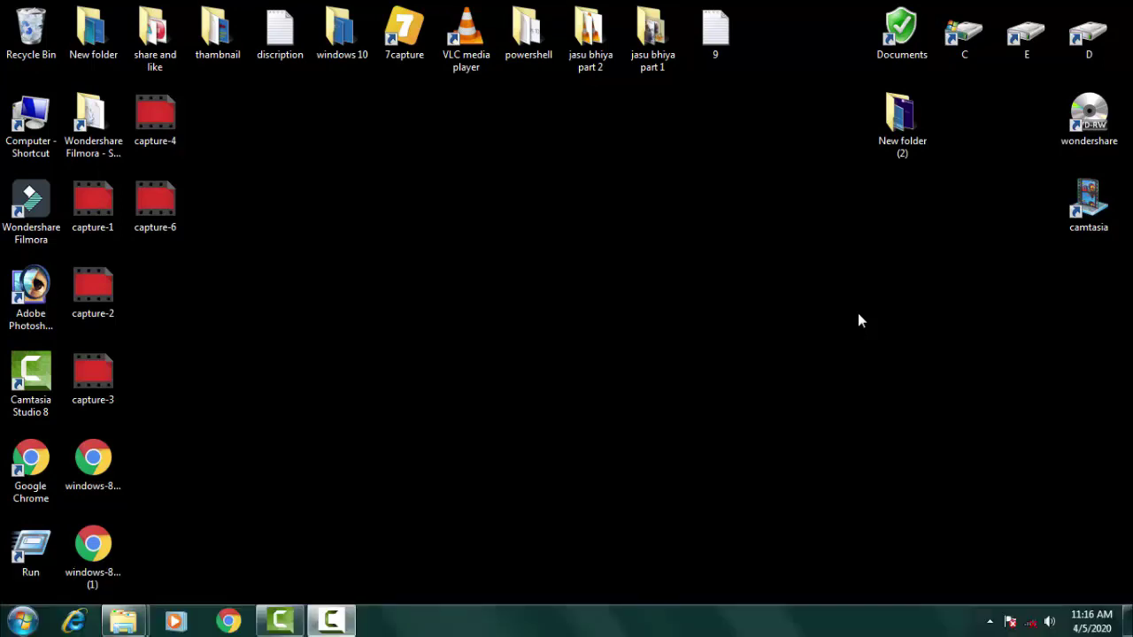
pyautogui.click(19, 625)
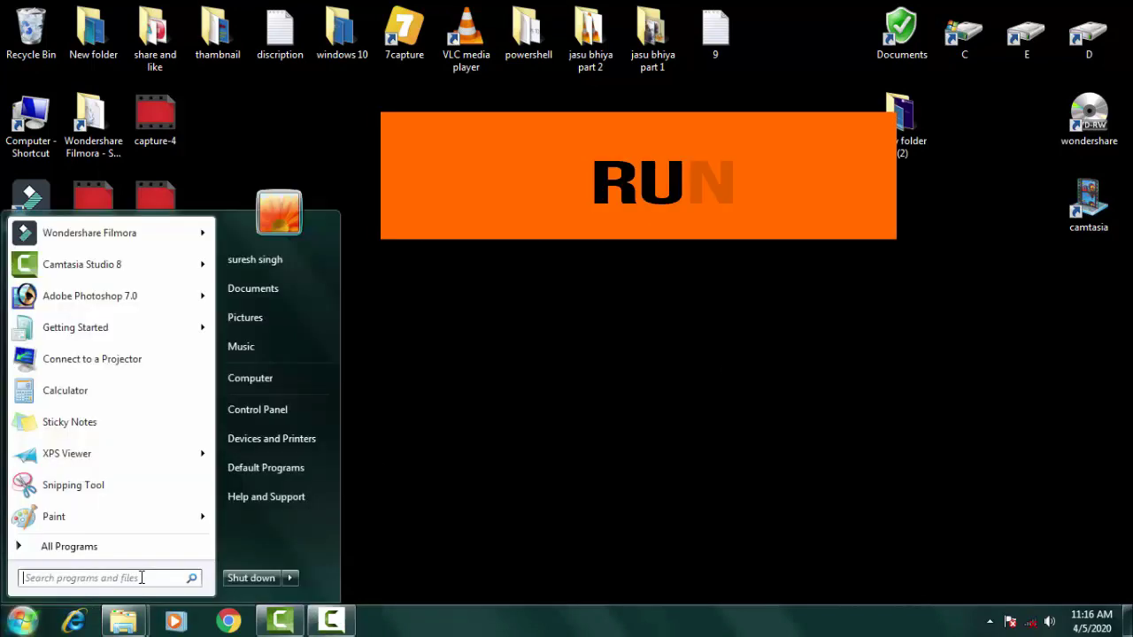
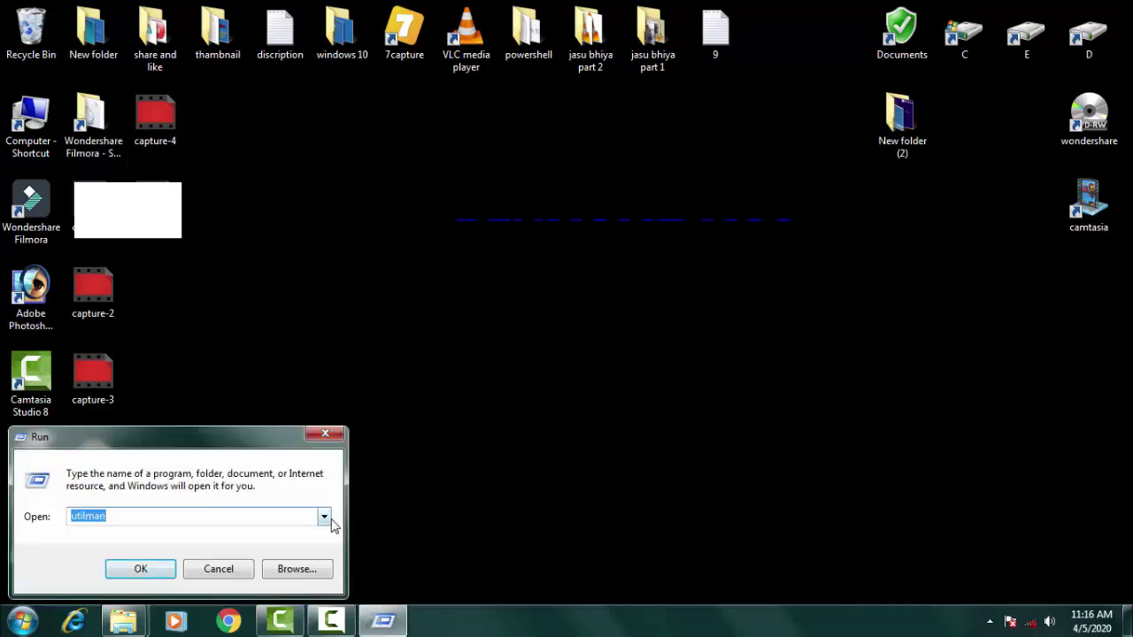
# Start Device Manager by running devmgmt.msc from the Run command history
pyautogui.click(324, 516)
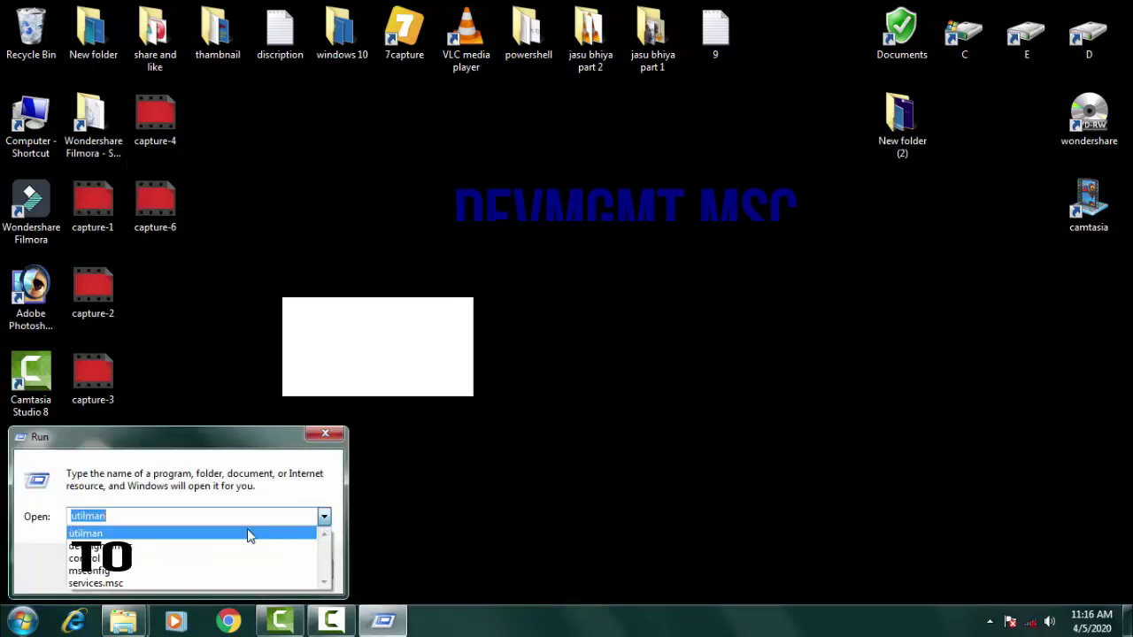
pyautogui.click(148, 548)
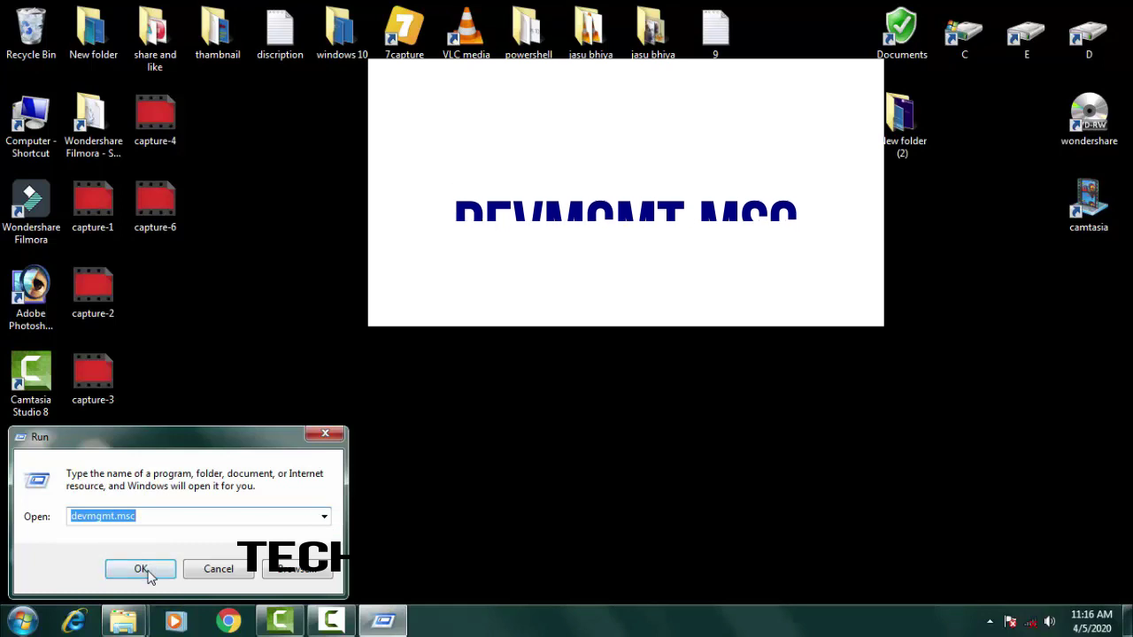
pyautogui.click(144, 572)
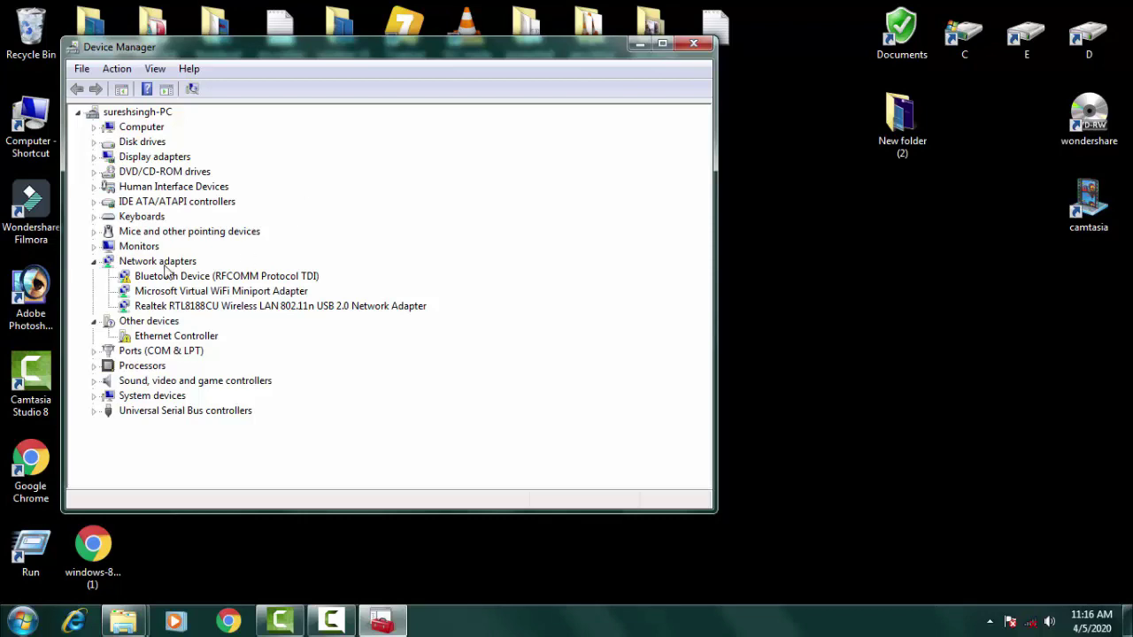
# Collapse Other devices and Network adapters, and expand Display adapters to show the Intel 82945G adapter
pyautogui.click(94, 322)
pyautogui.click(94, 261)
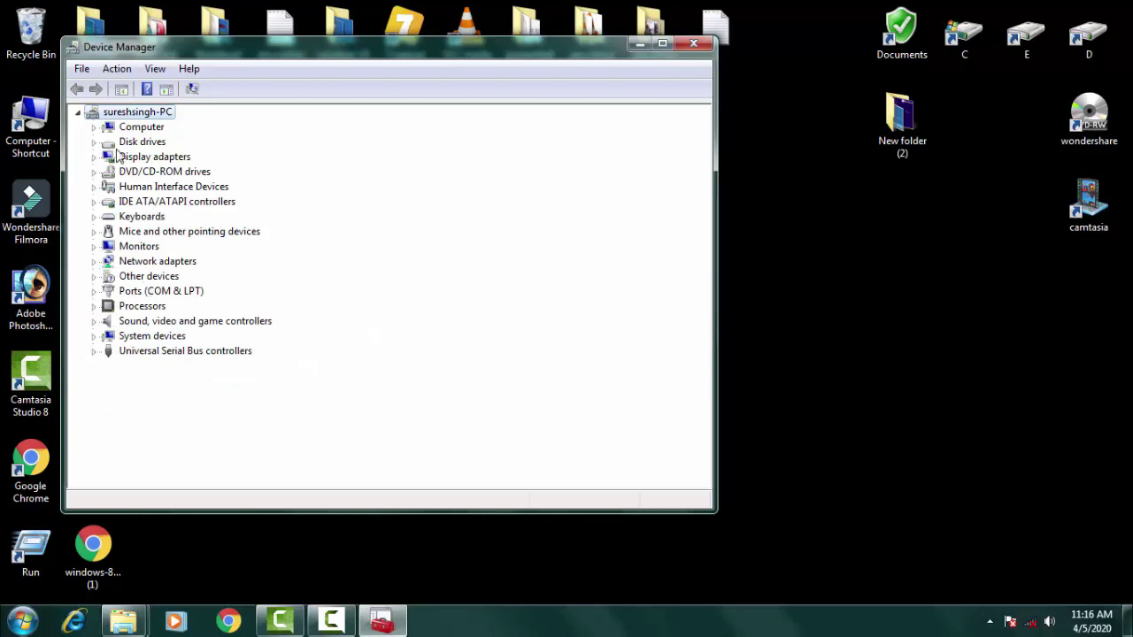
pyautogui.doubleClick(149, 157)
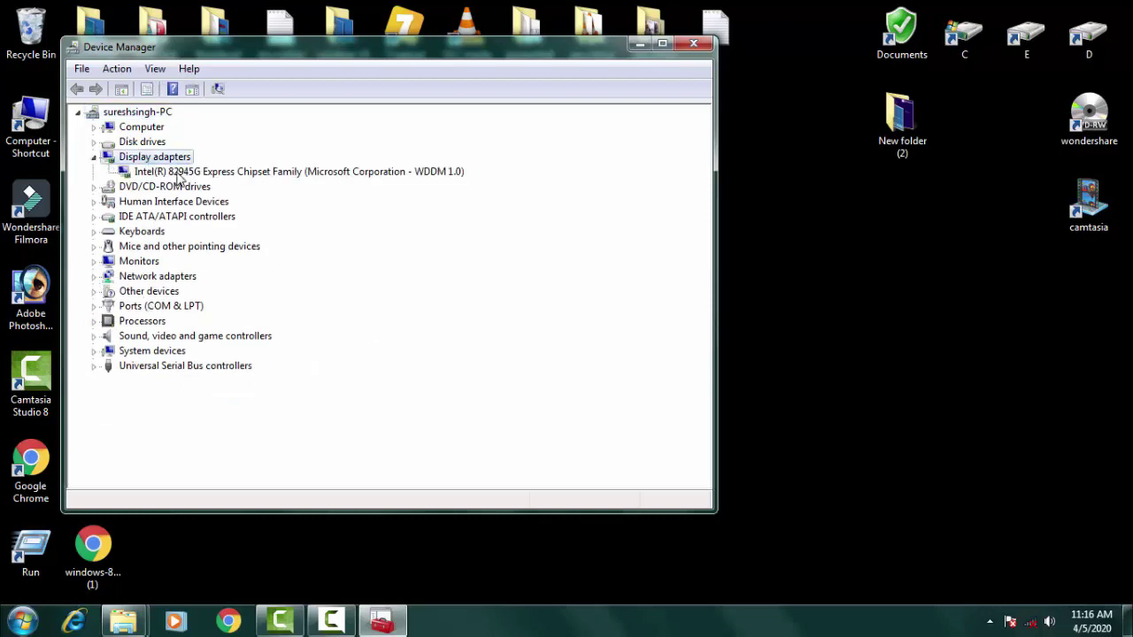
# Open the Intel 82945G adapter's Driver tab (version 8.15.10.1749) and start Update Driver
pyautogui.click(177, 173)
pyautogui.rightClick(177, 172)
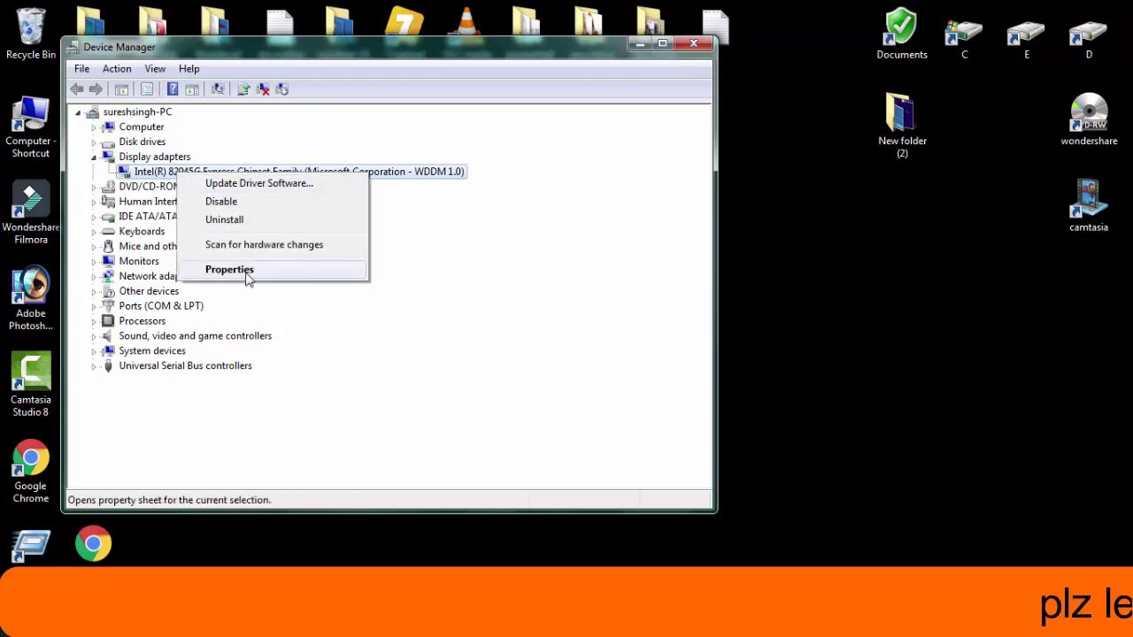
pyautogui.click(247, 278)
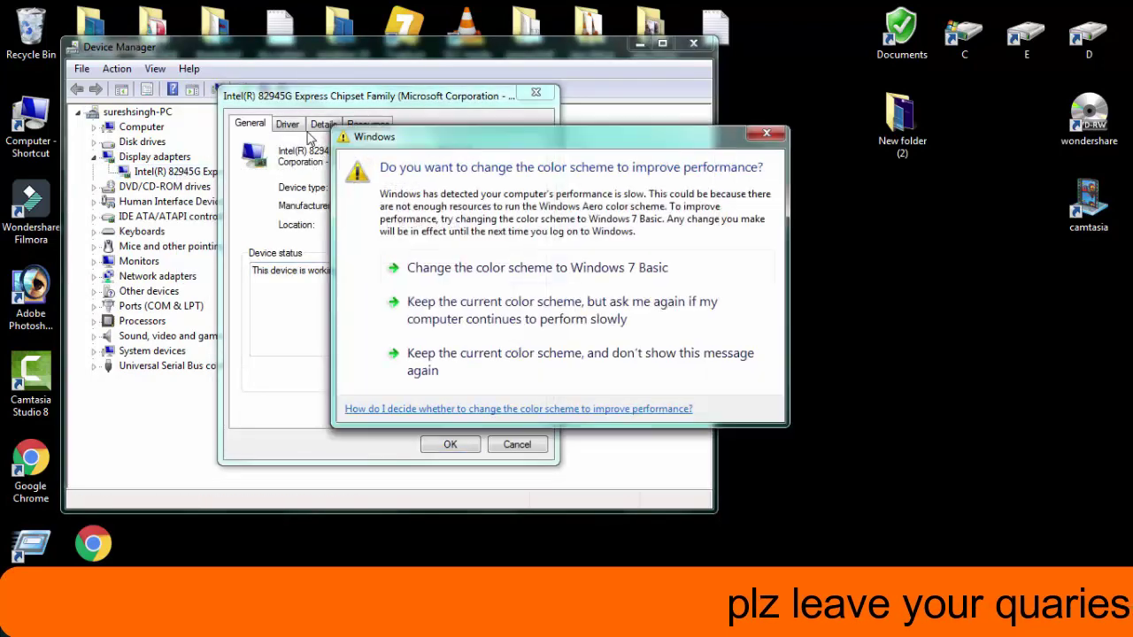
pyautogui.press('Escape')
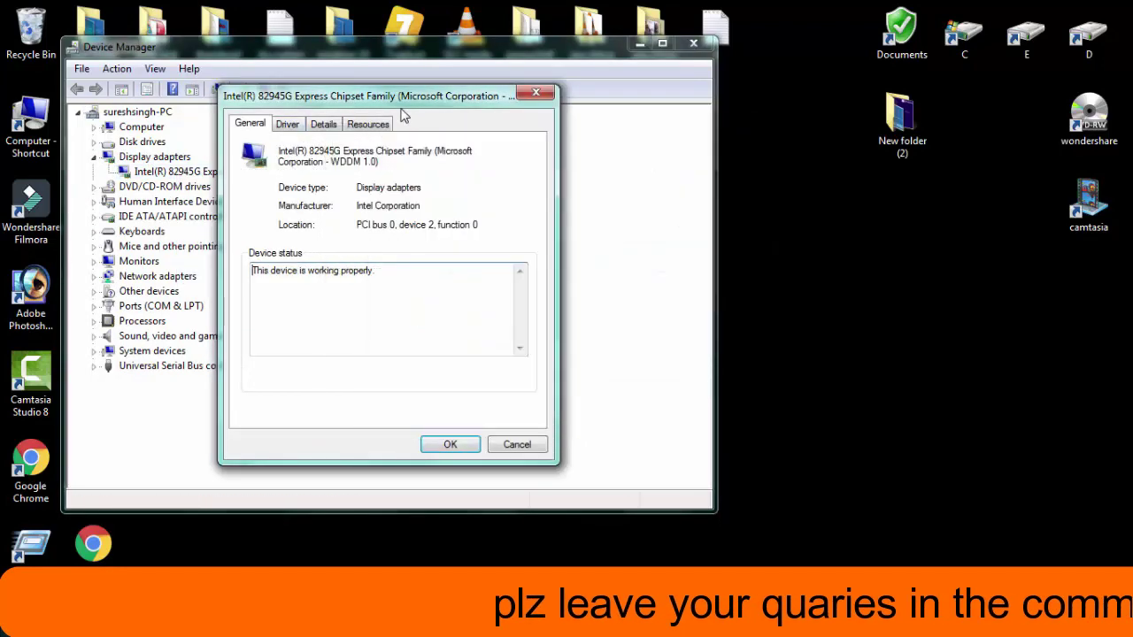
pyautogui.click(288, 125)
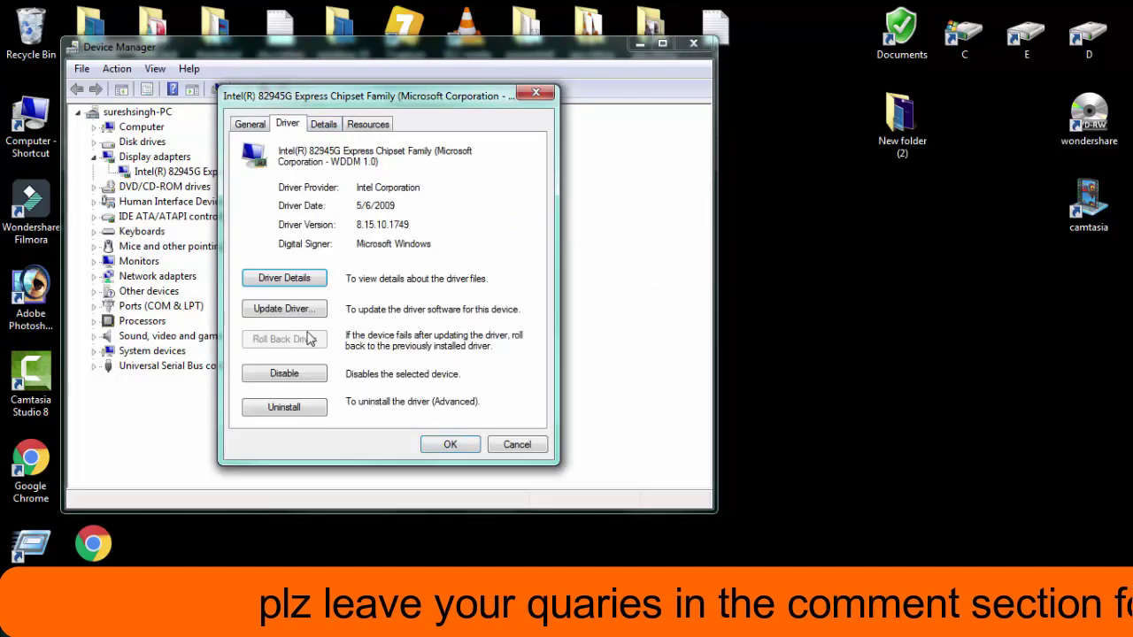
pyautogui.click(283, 309)
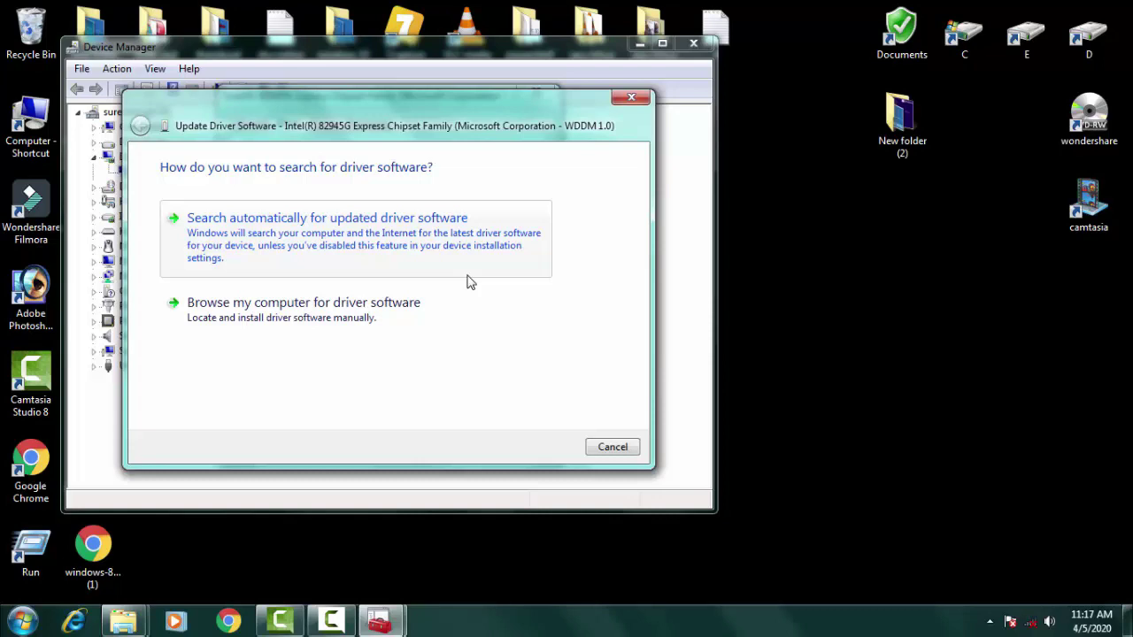
# Cancel the driver wizard and adapter properties, check Network adapters, and close Device Manager
pyautogui.click(614, 447)
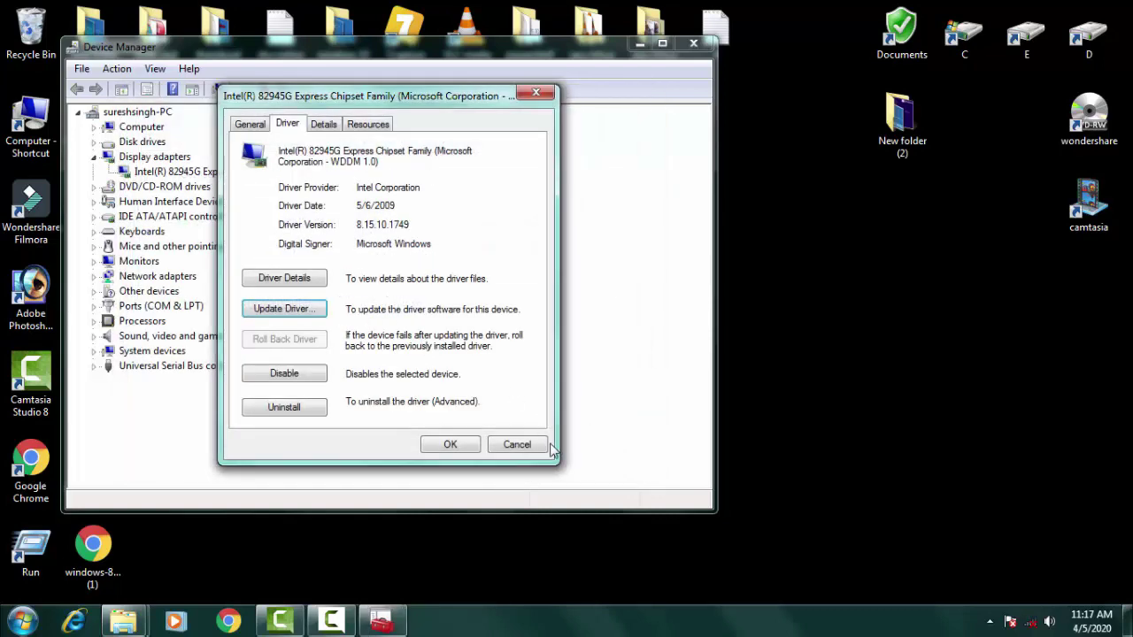
pyautogui.click(516, 444)
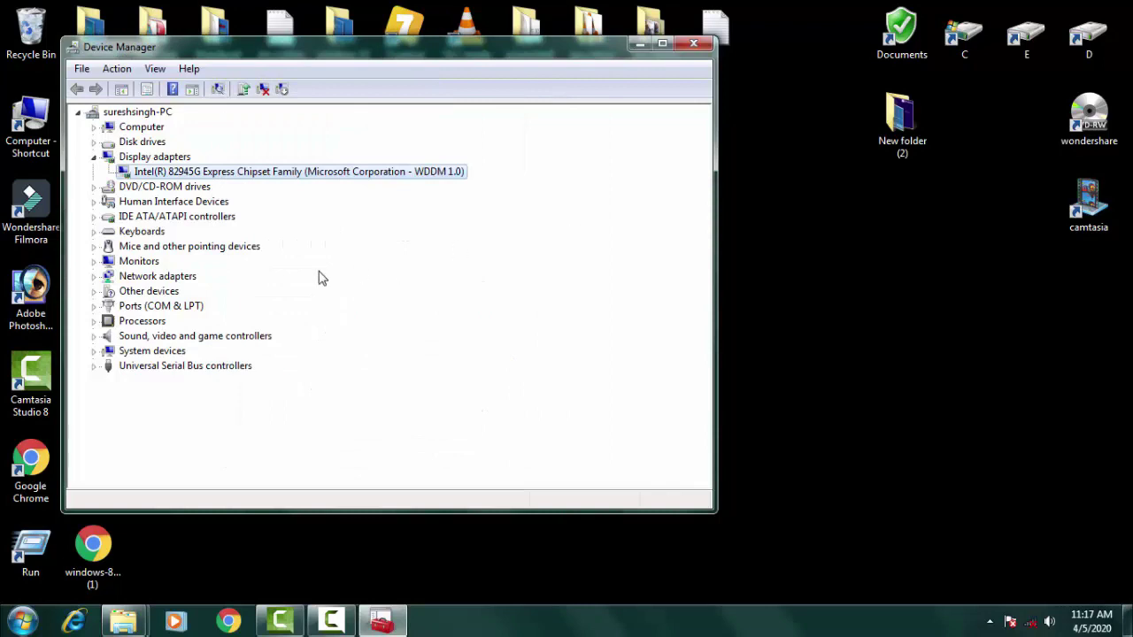
pyautogui.doubleClick(188, 278)
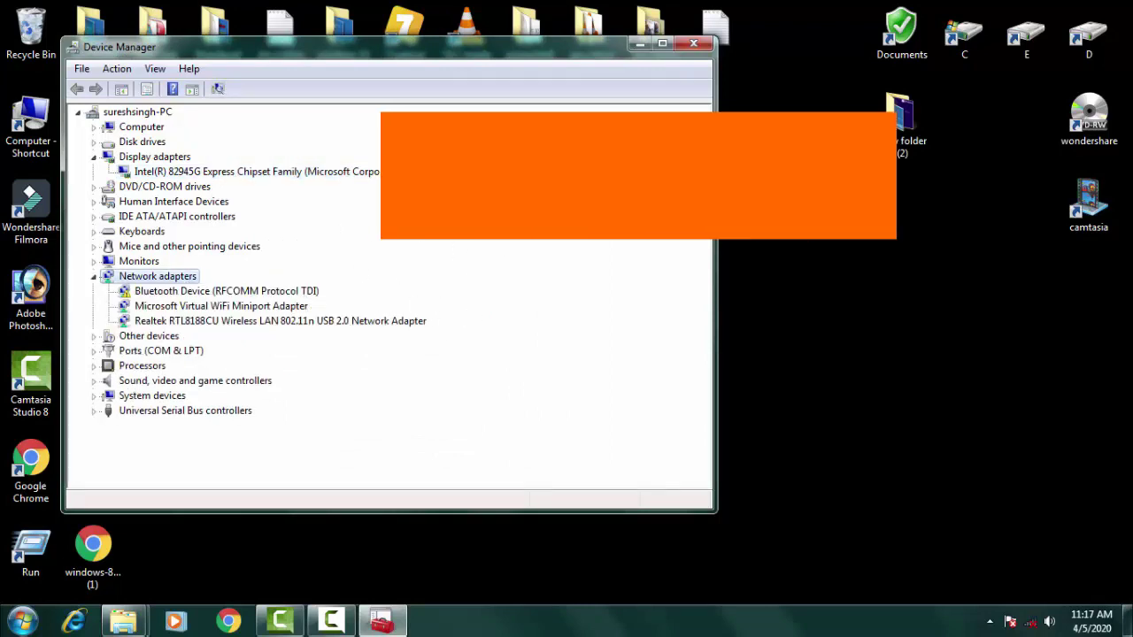
pyautogui.click(693, 44)
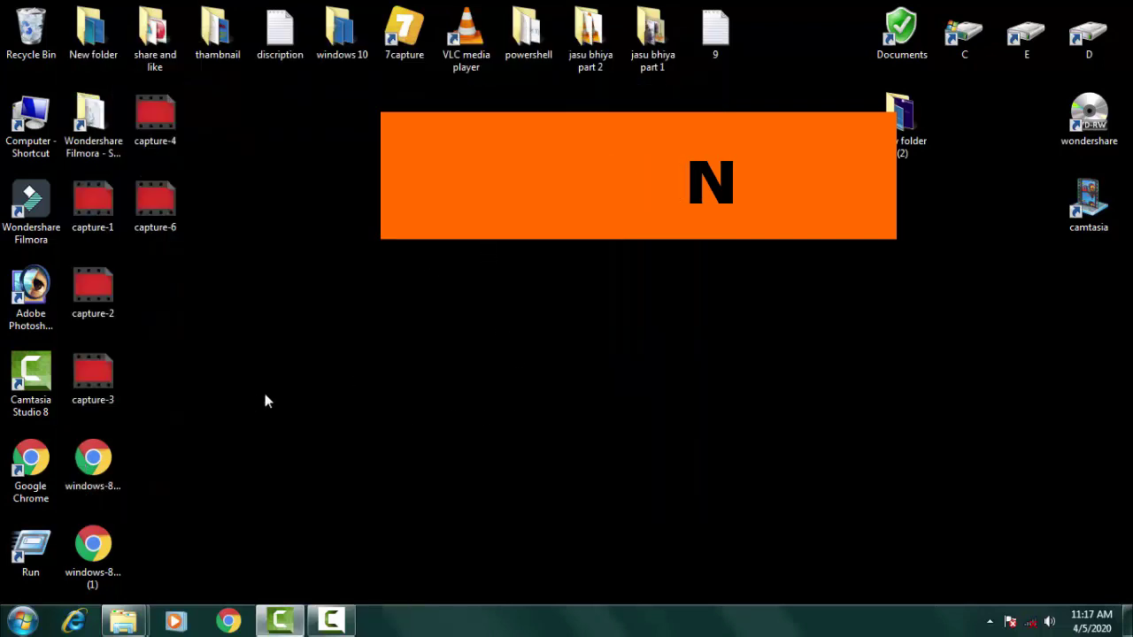
# Run utilman from the Run dialog's command history to open a console window
pyautogui.doubleClick(47, 557)
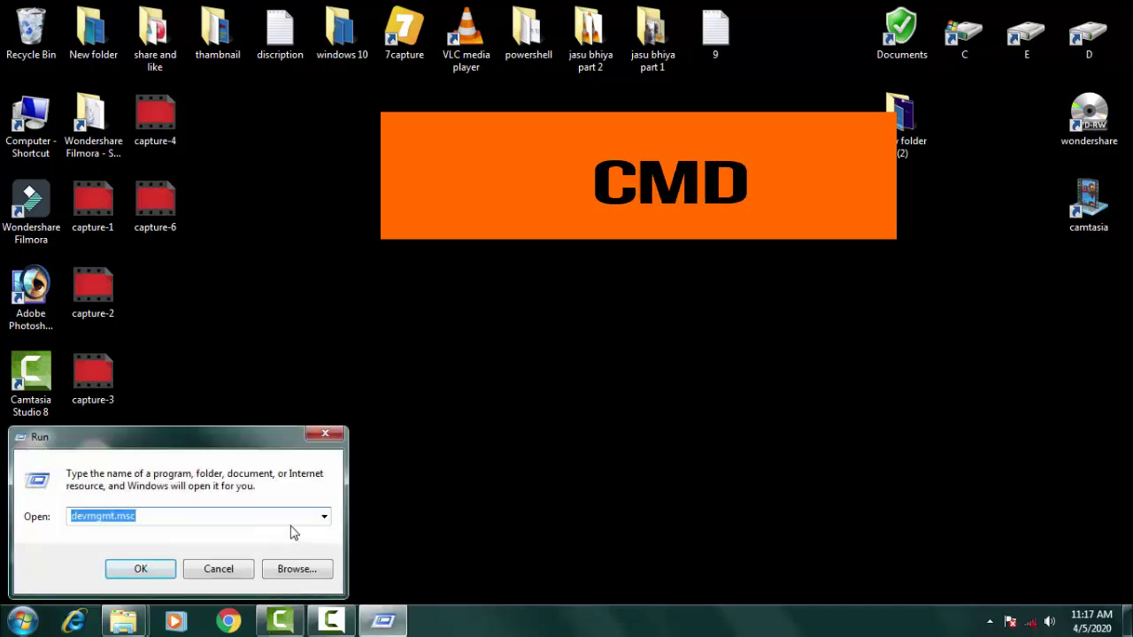
pyautogui.click(324, 517)
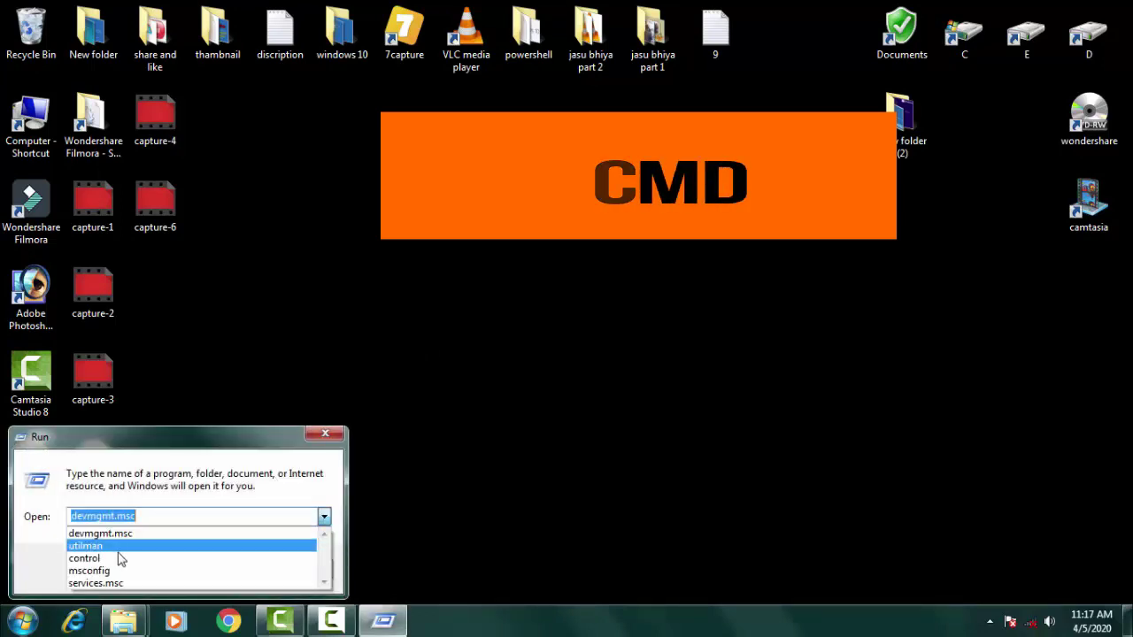
pyautogui.click(106, 546)
pyautogui.click(165, 575)
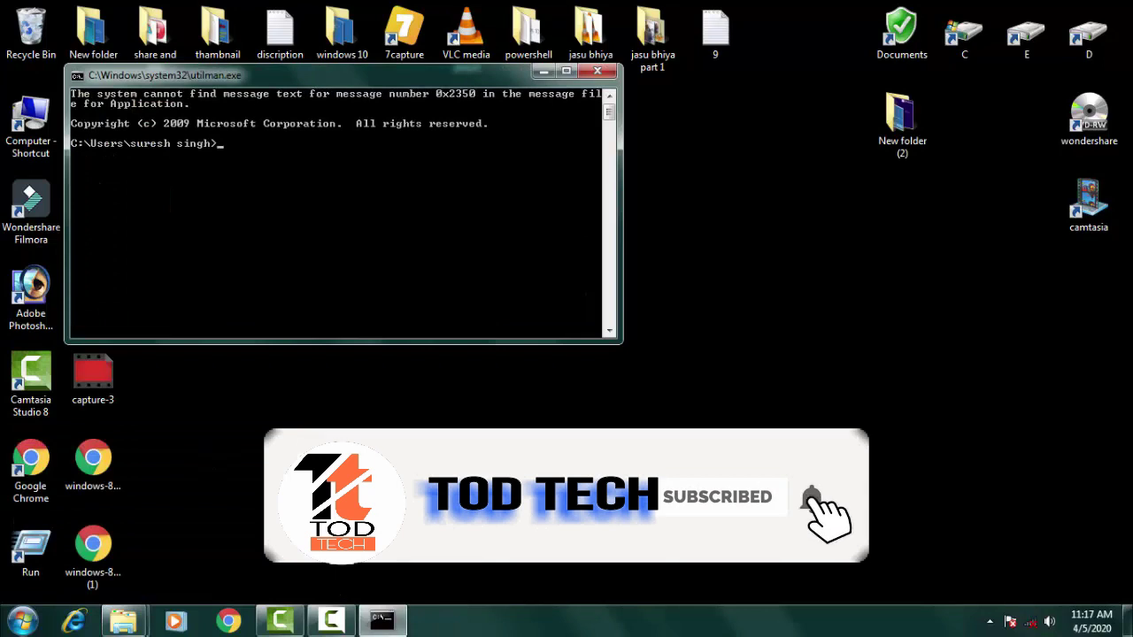
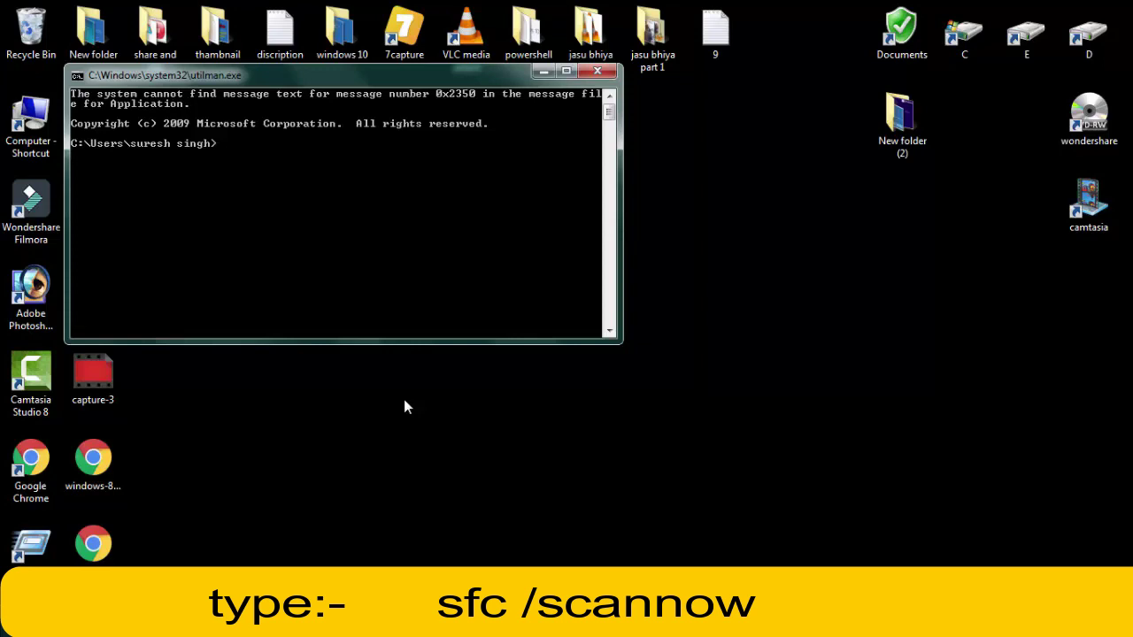
# Run sfc /scannow, which reports that an administrator session is required
pyautogui.write('sfc /scannow')
pyautogui.press('Return')
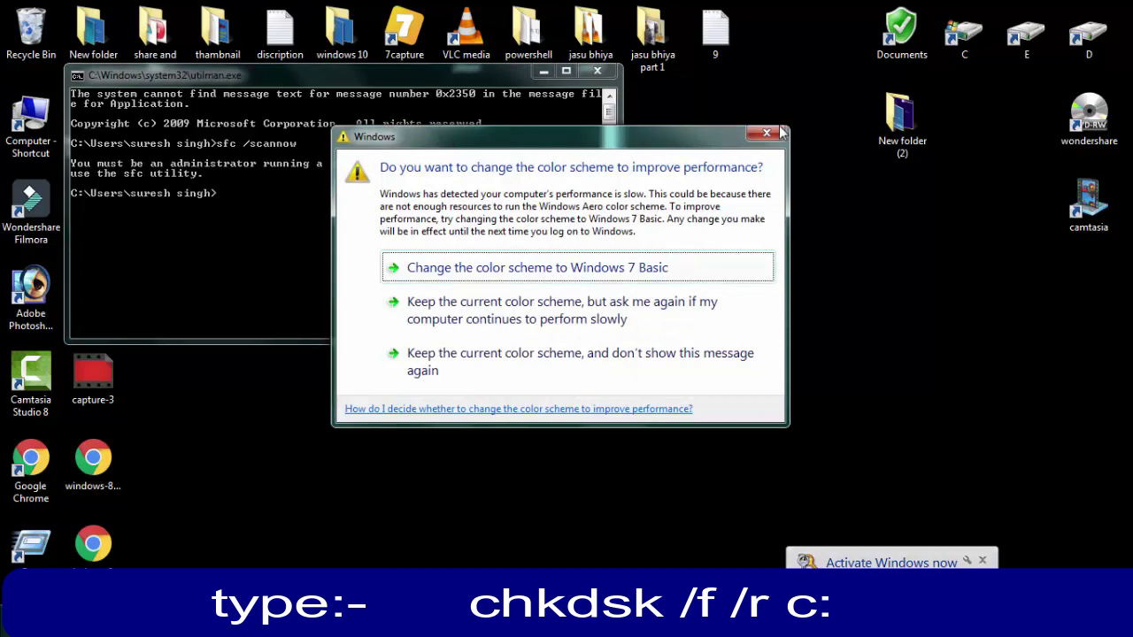
# Dismiss the colour-scheme warning, run chkds /r /f c: on drive C:, then exit the console
pyautogui.click(778, 130)
pyautogui.write('chk')
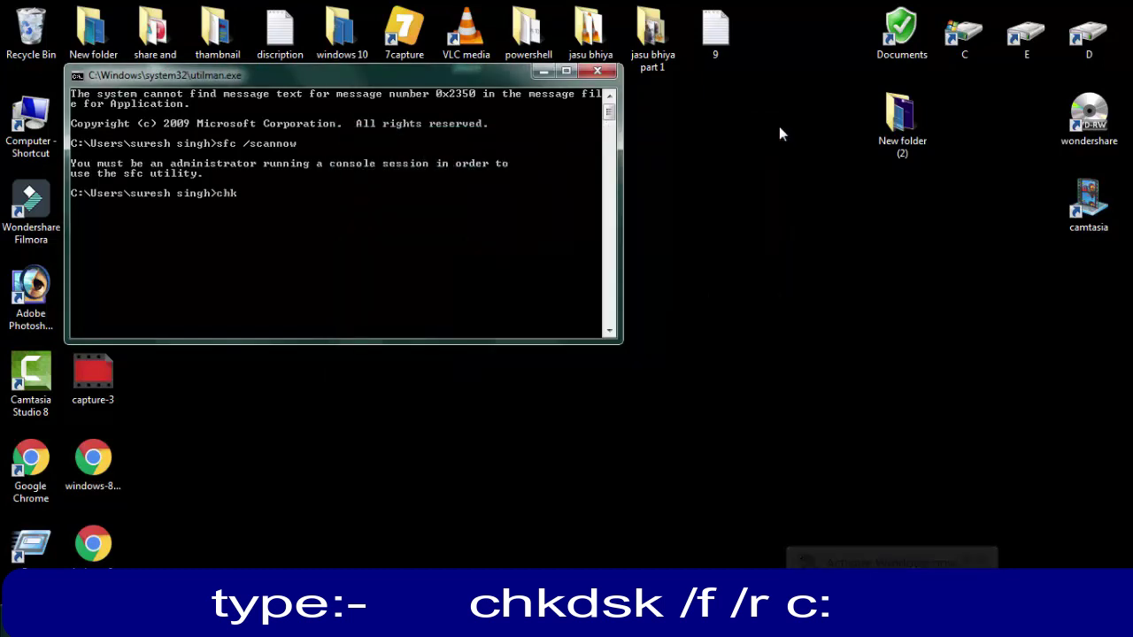
pyautogui.write('ds')
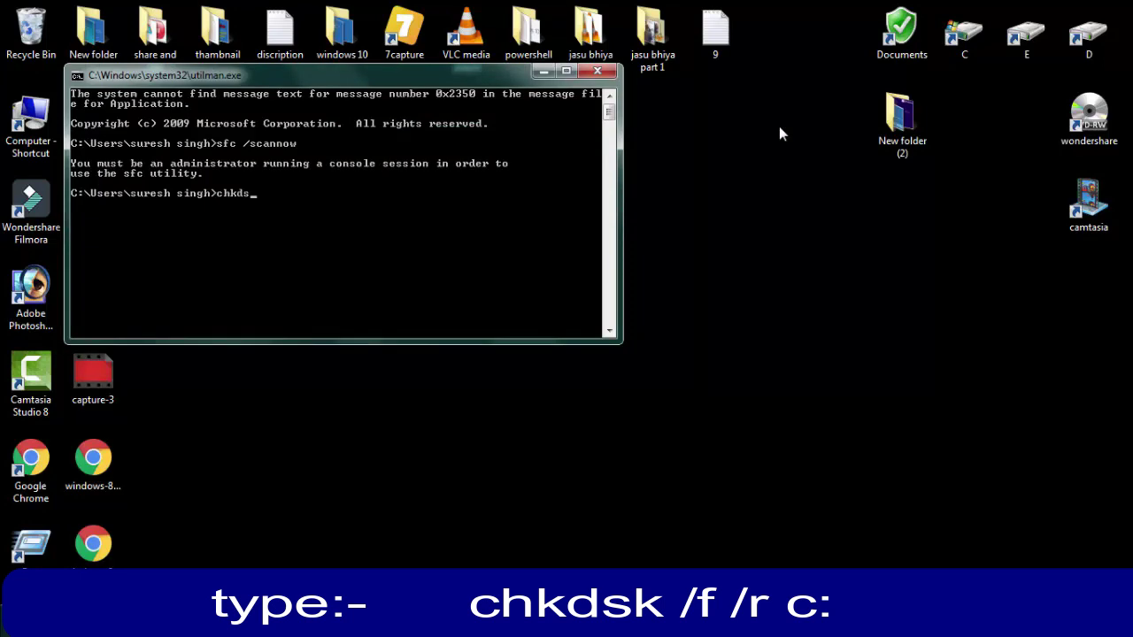
pyautogui.write(' /r /f c:')
pyautogui.press('Return')
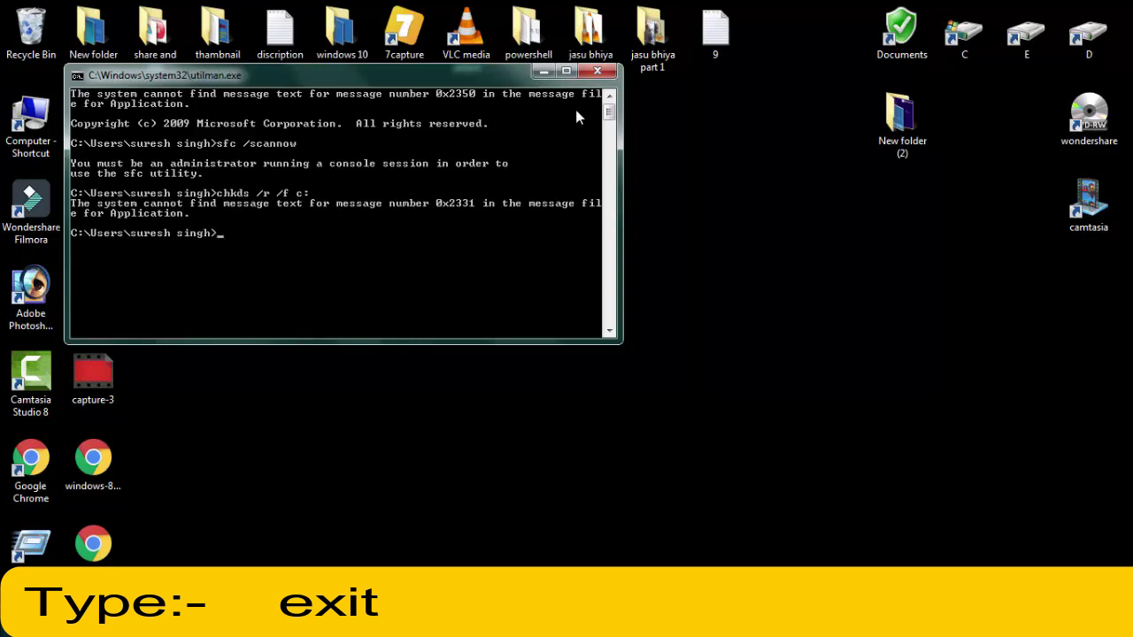
pyautogui.write('exit')
pyautogui.press('Return')
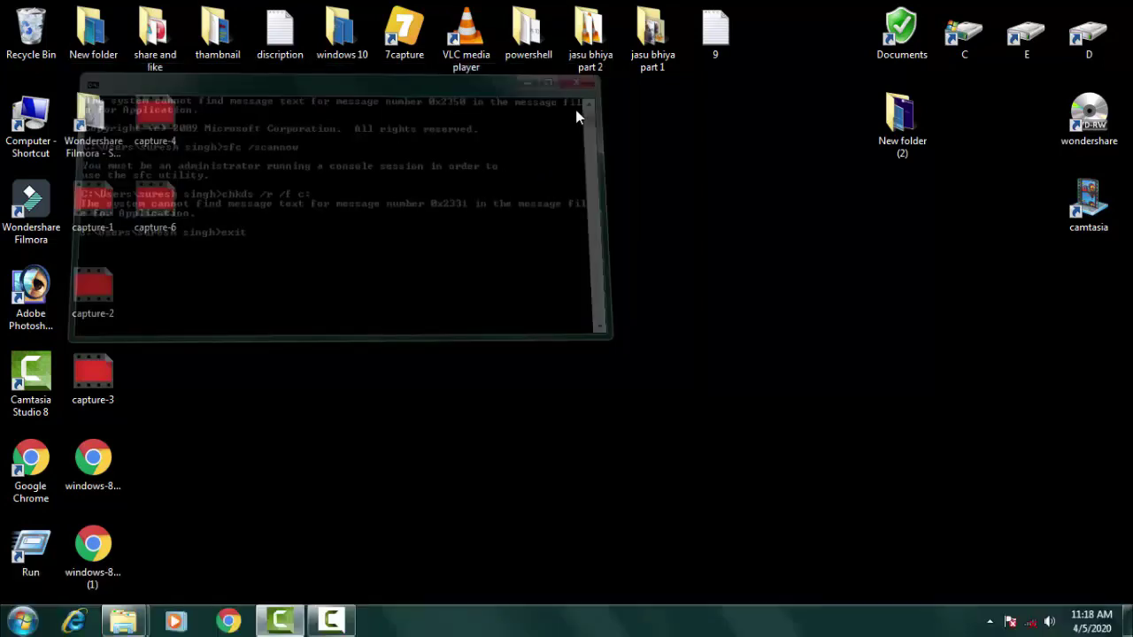